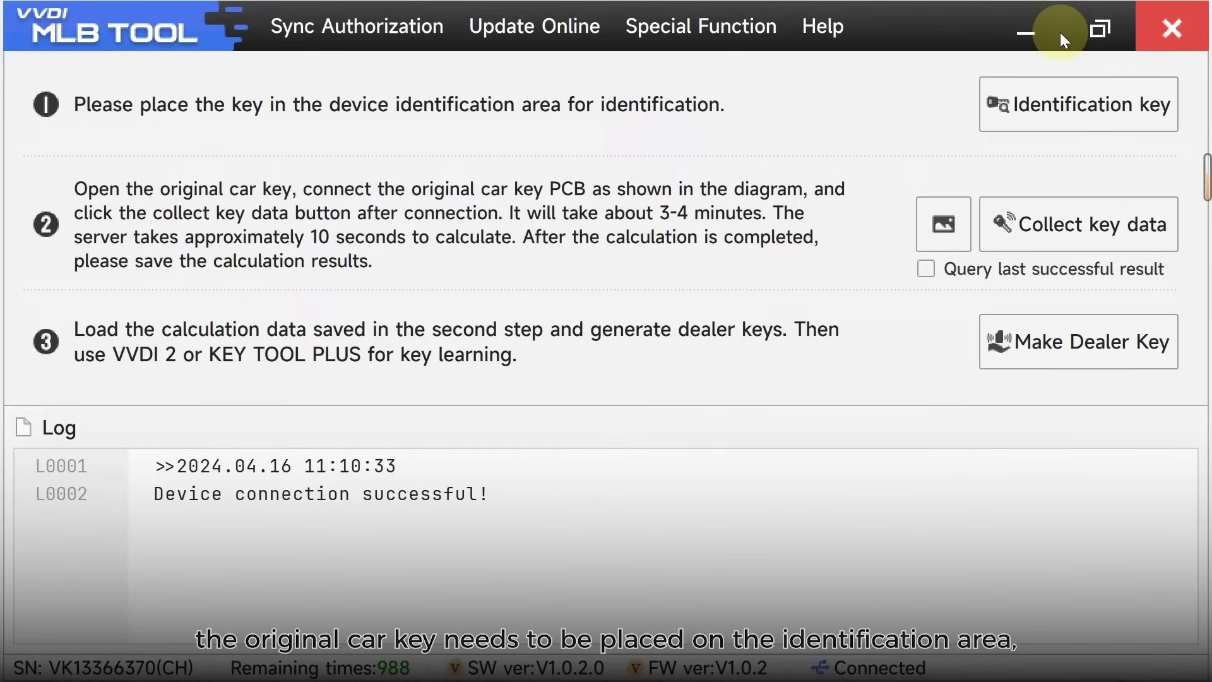
# Step: Identify the placed original key so the log shows it as locked and initialized
pyautogui.click(1052, 102)
pyautogui.click(833, 442)
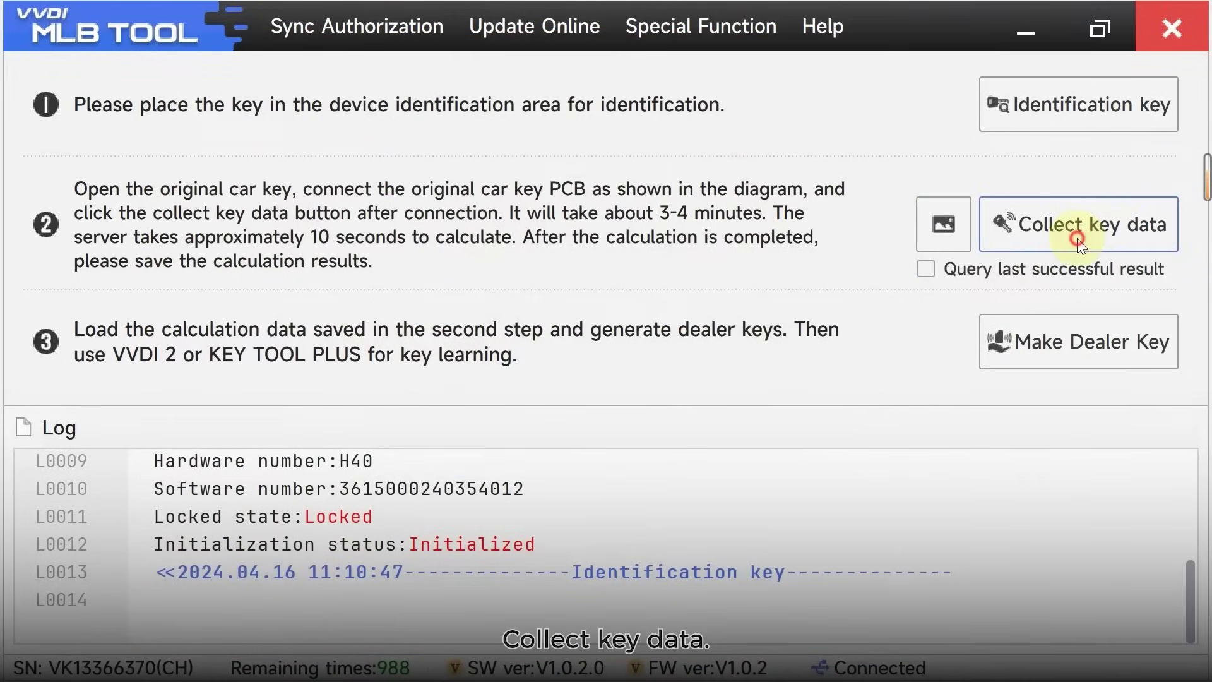
# Step: Collect key data with no OEM key, then verify and save the server calculation data
pyautogui.click(1080, 239)
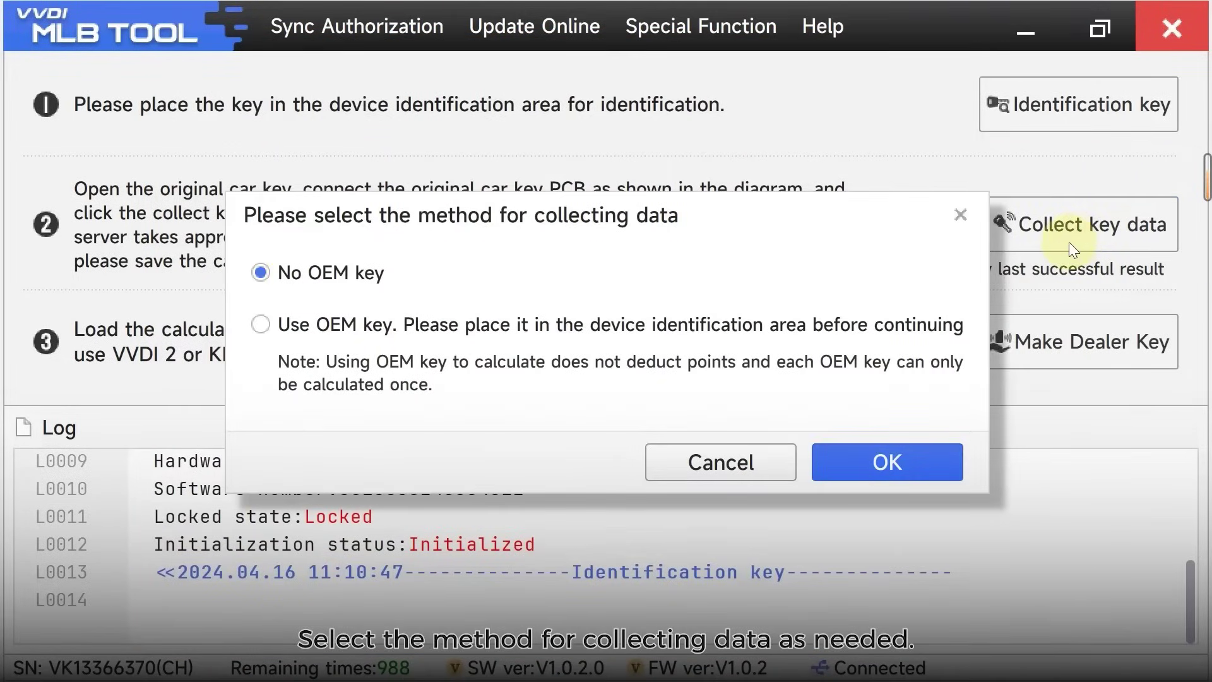
pyautogui.click(895, 459)
pyautogui.click(830, 422)
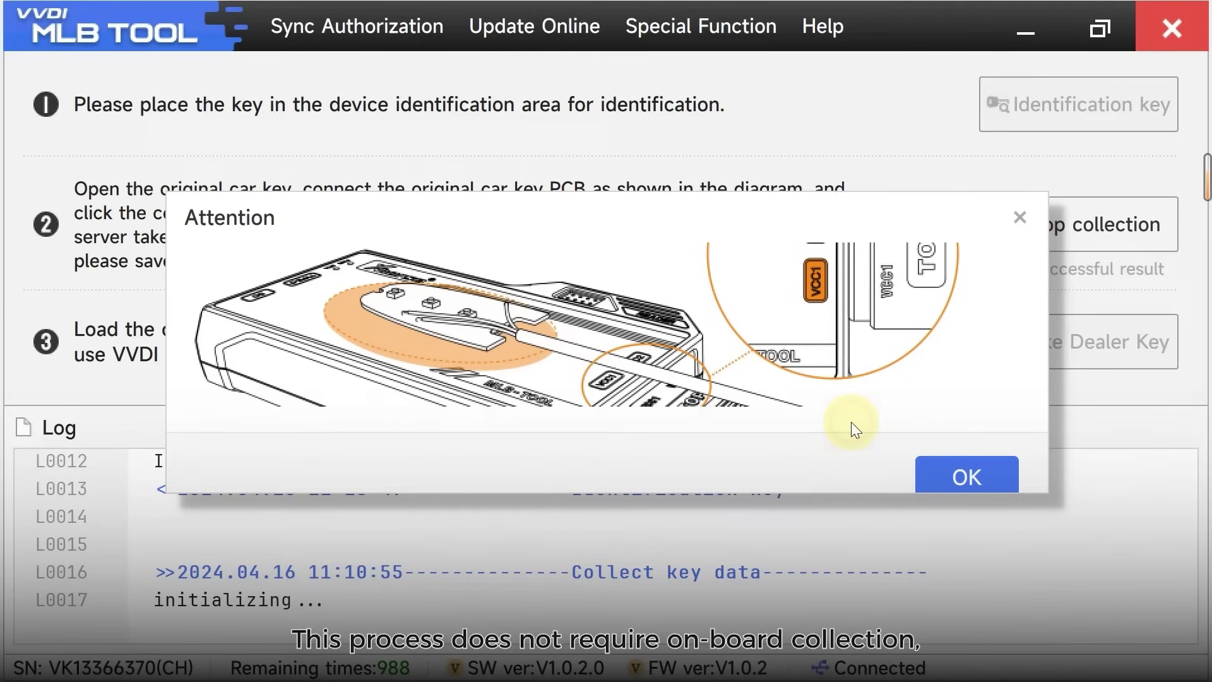
pyautogui.click(966, 477)
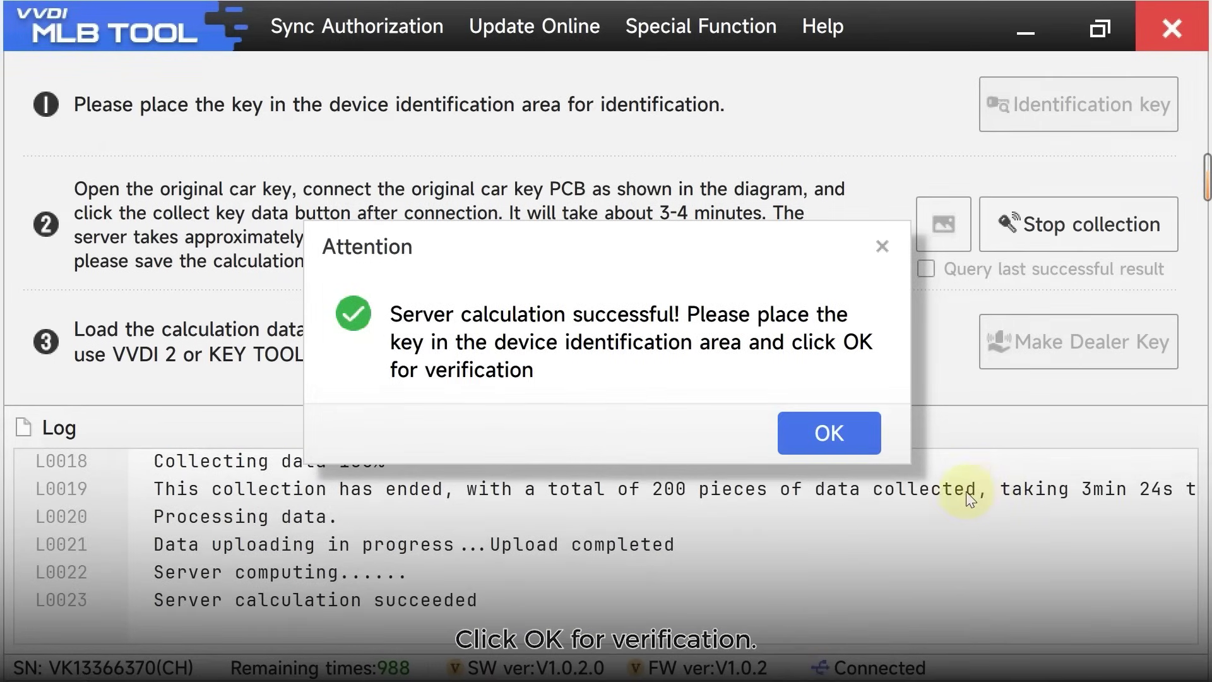
pyautogui.click(851, 438)
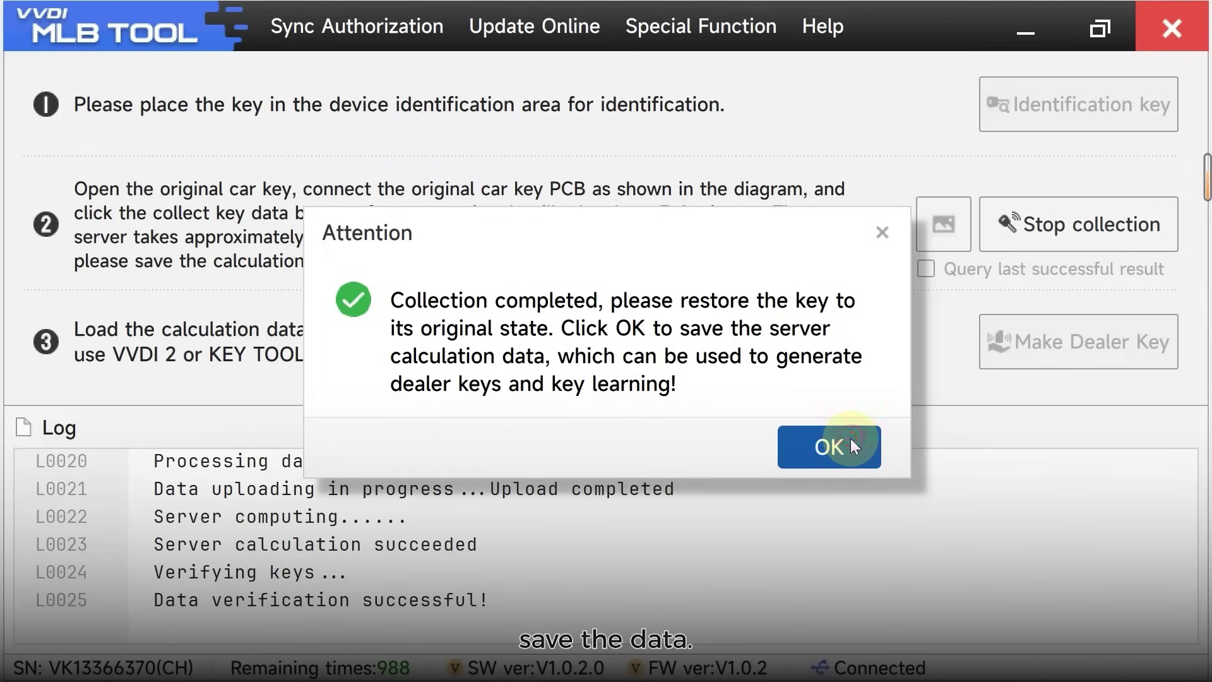
pyautogui.click(851, 439)
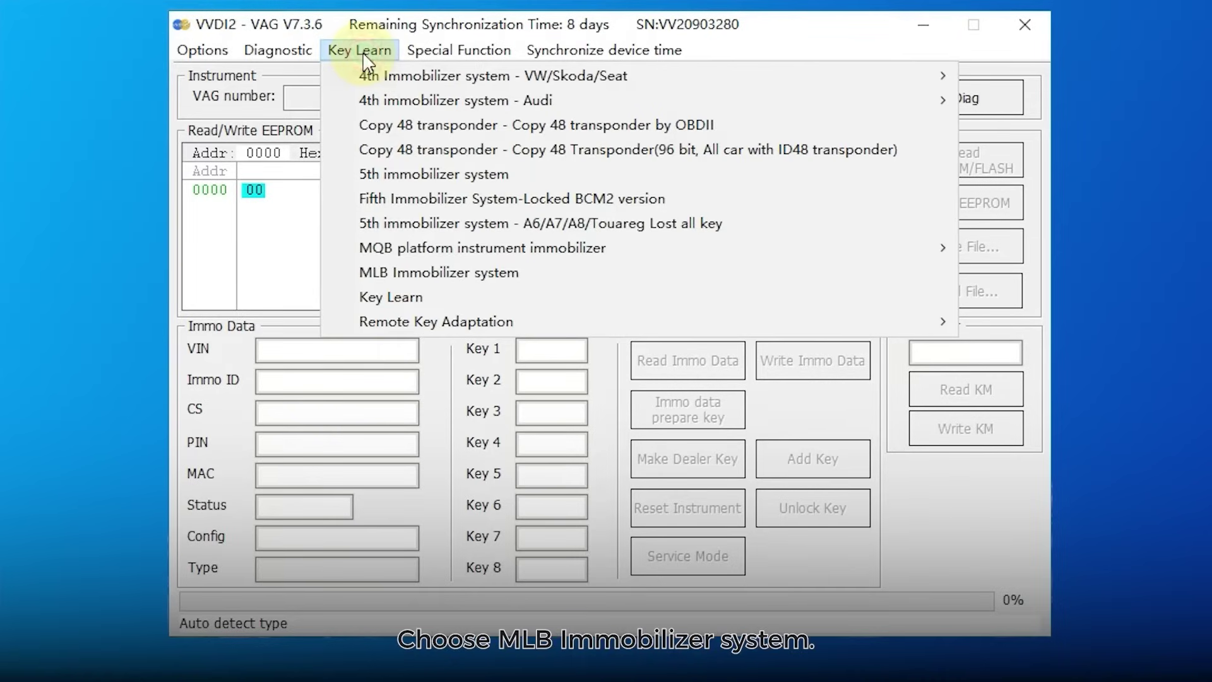
# Step: Start MLB Immobilizer key learning with the saved immo data and learn the first key
pyautogui.click(410, 271)
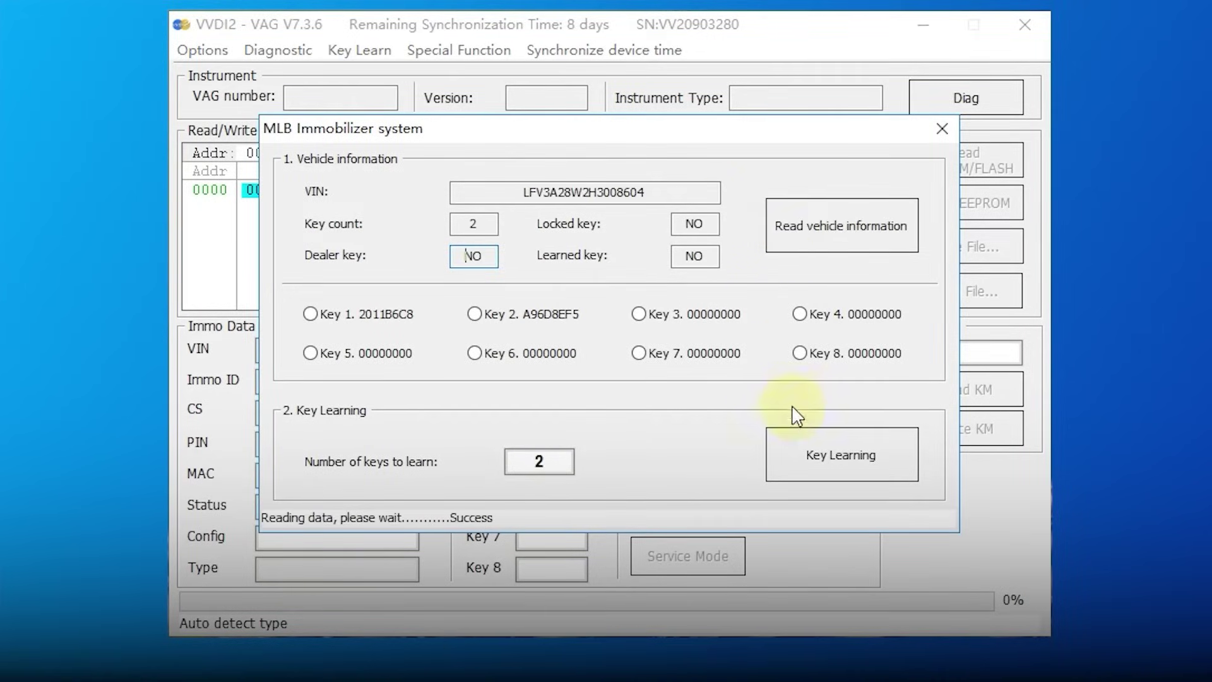
pyautogui.click(842, 463)
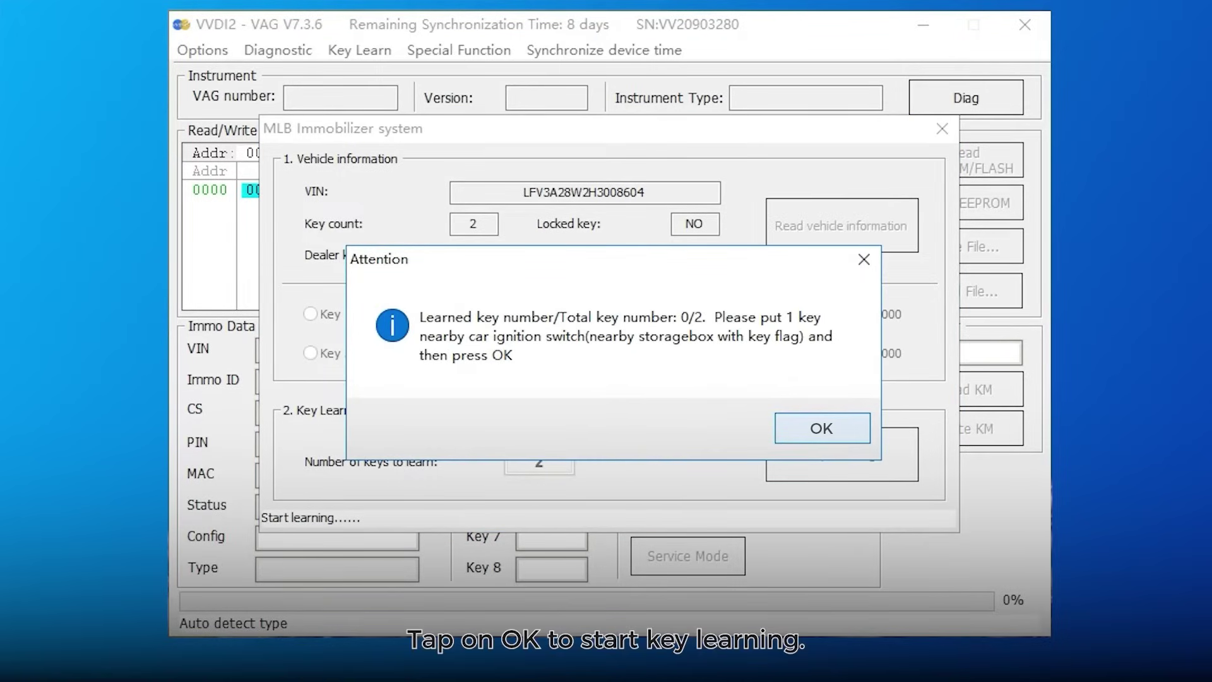
pyautogui.click(821, 427)
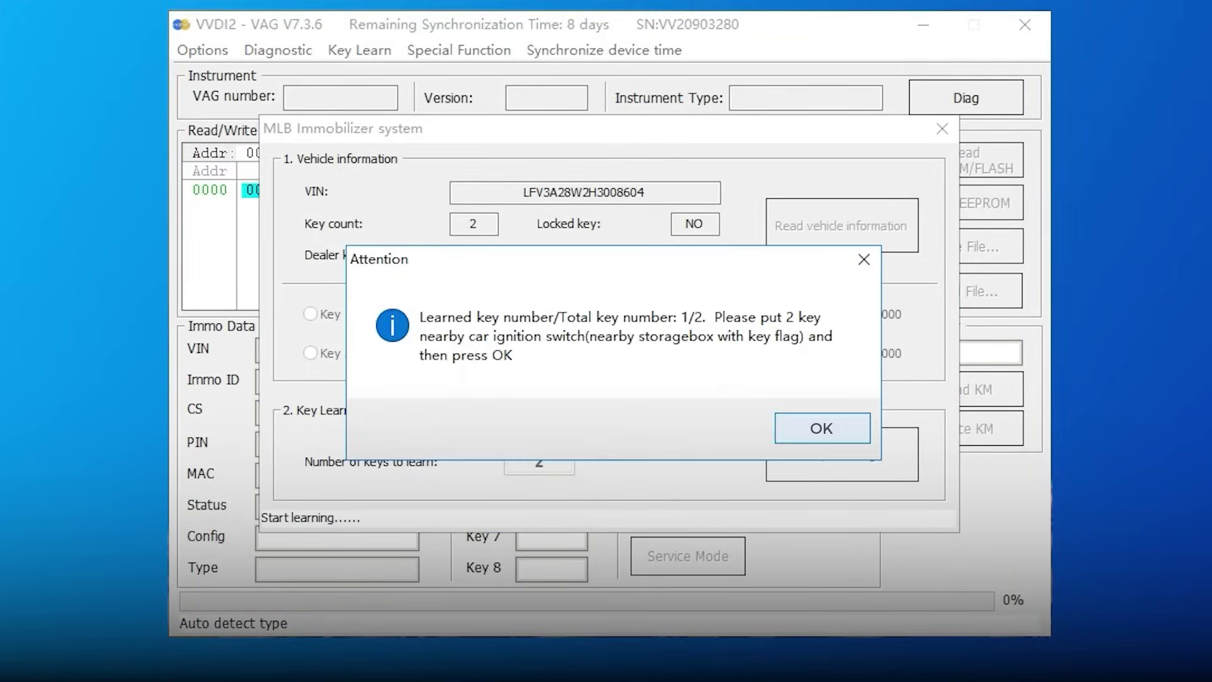